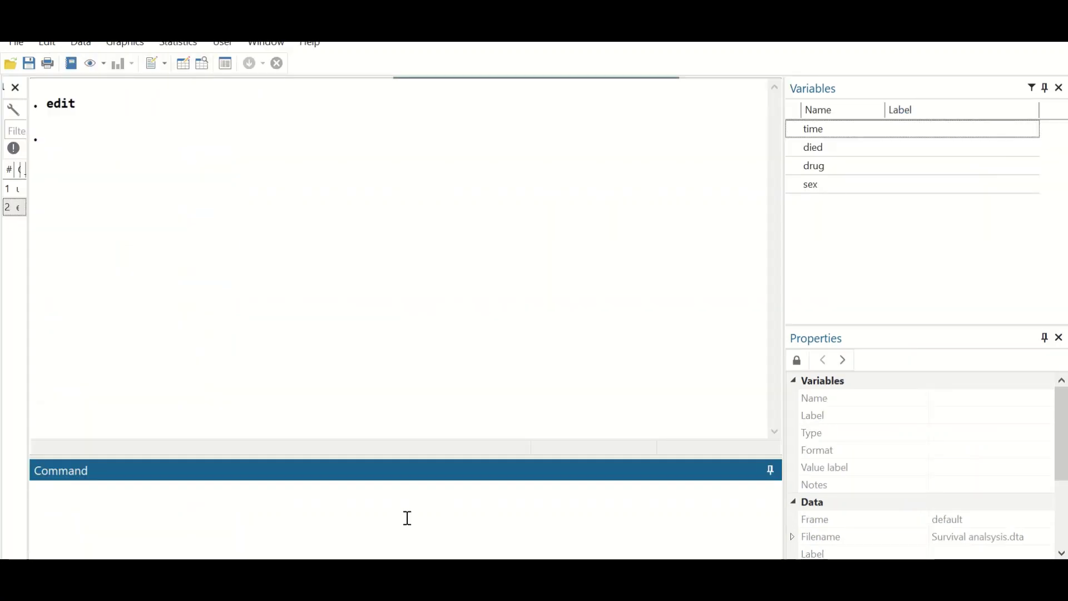
Open the Variables Manager and inspect the value label definitions for died without changing them
text(varmanage)
key(Return)
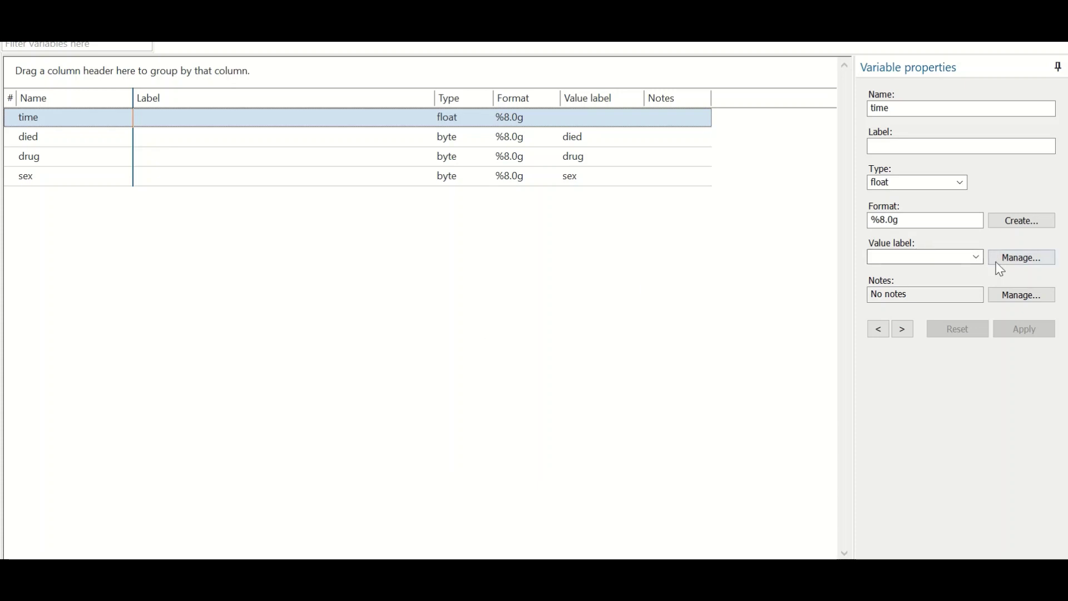
click(1012, 263)
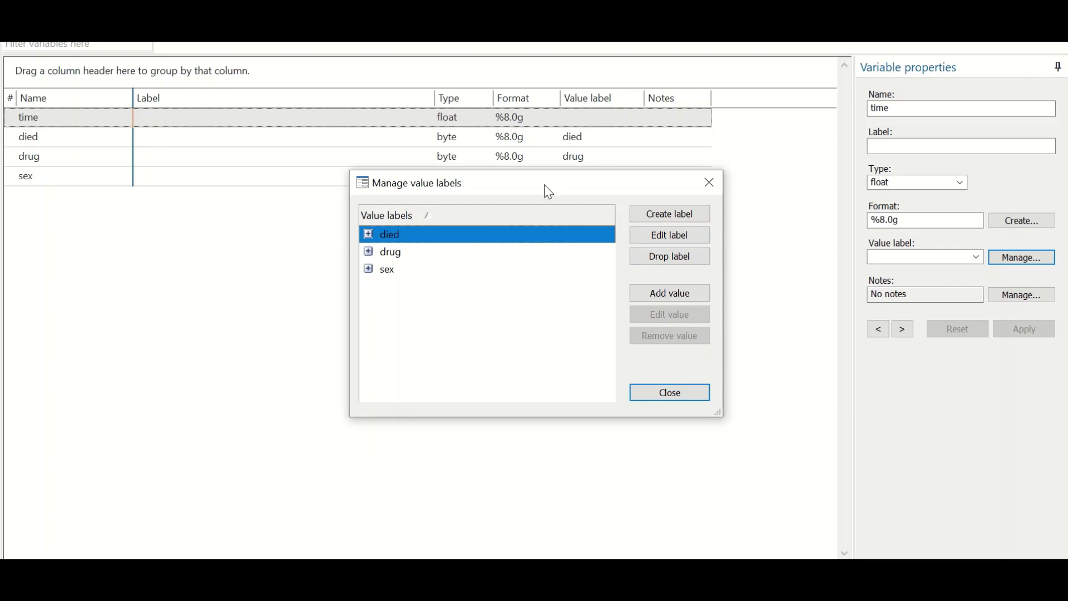
drag(572, 191, 433, 163)
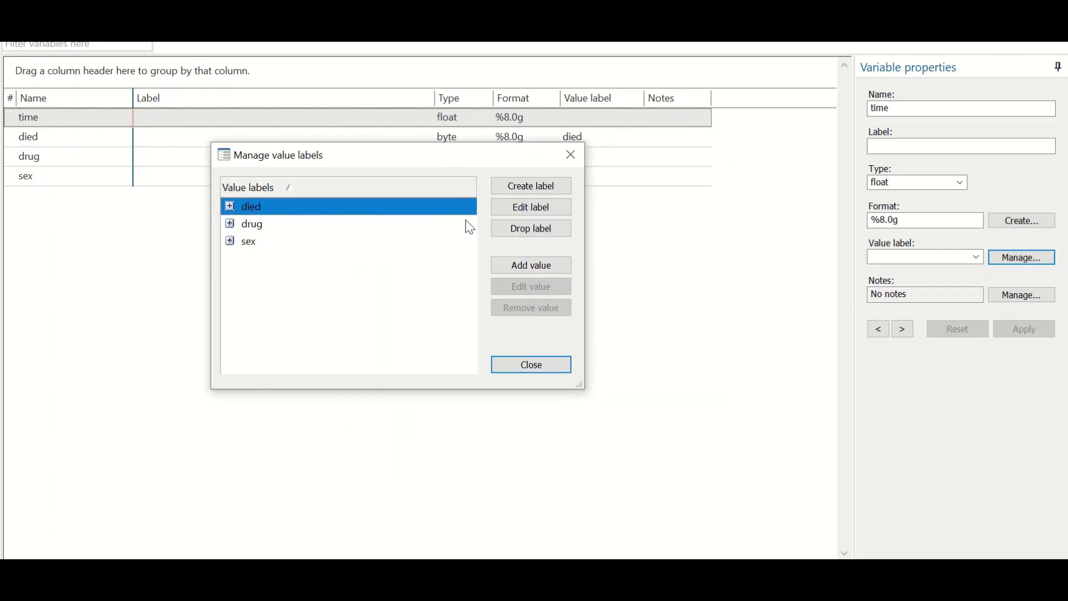
double_click(350, 207)
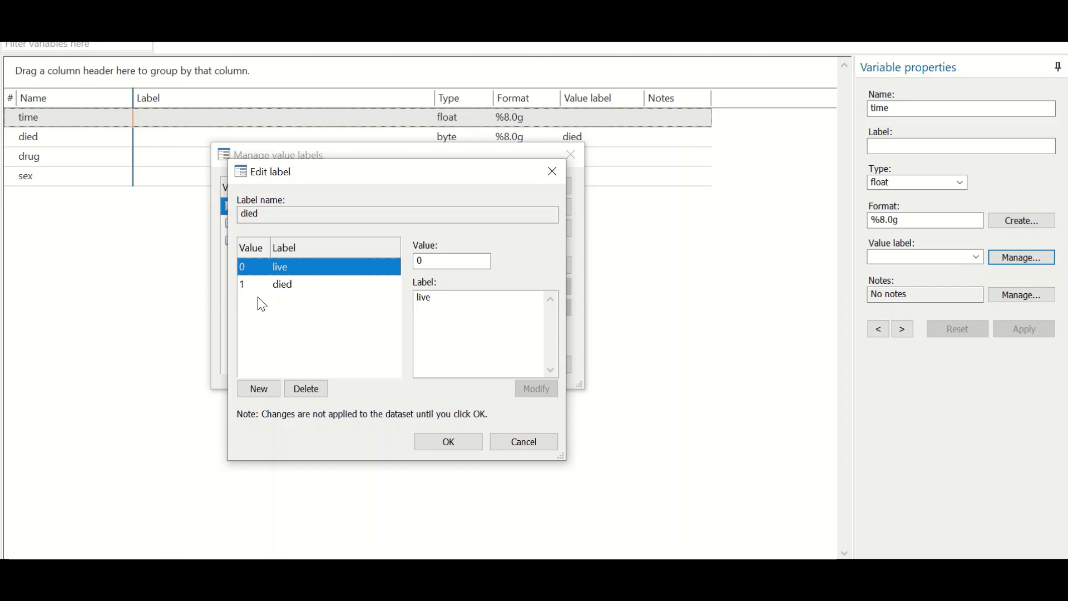
key(Escape)
Inspect the value label definitions for drug and sex, and close the value label manager
click(257, 224)
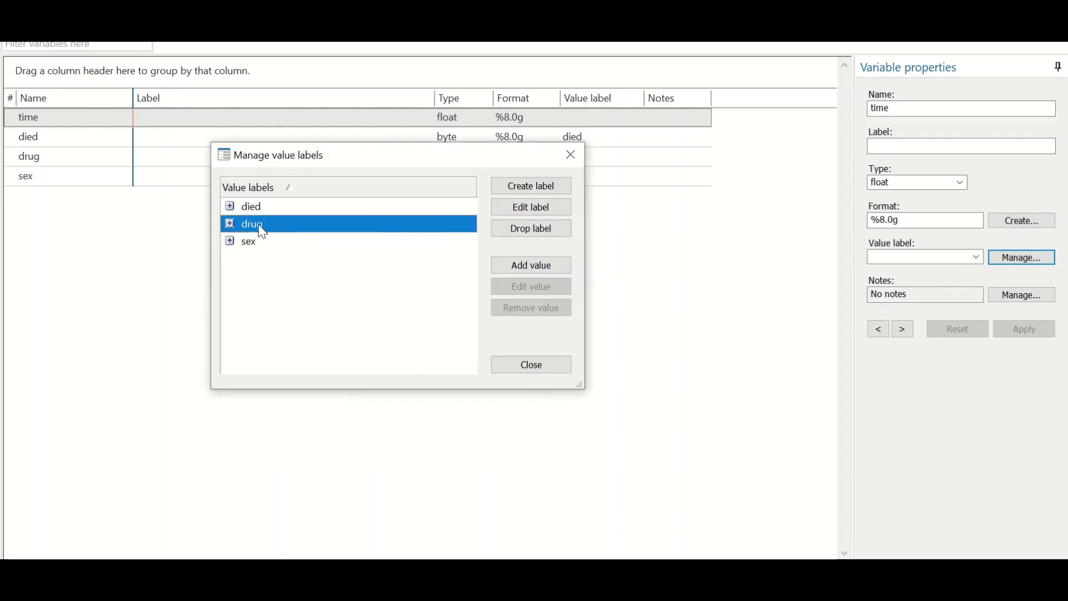
double_click(306, 233)
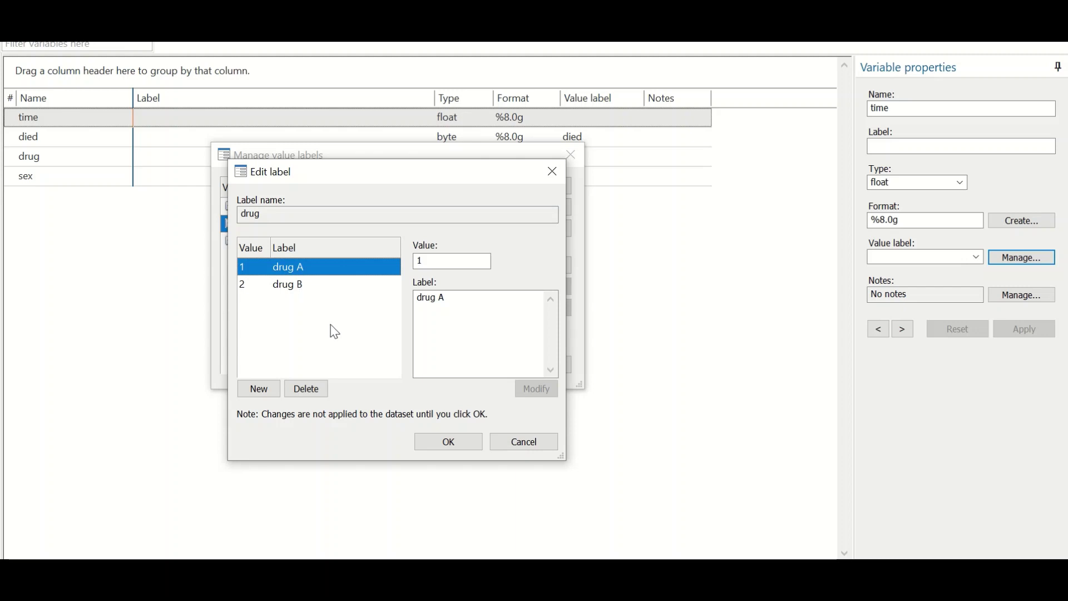
click(533, 443)
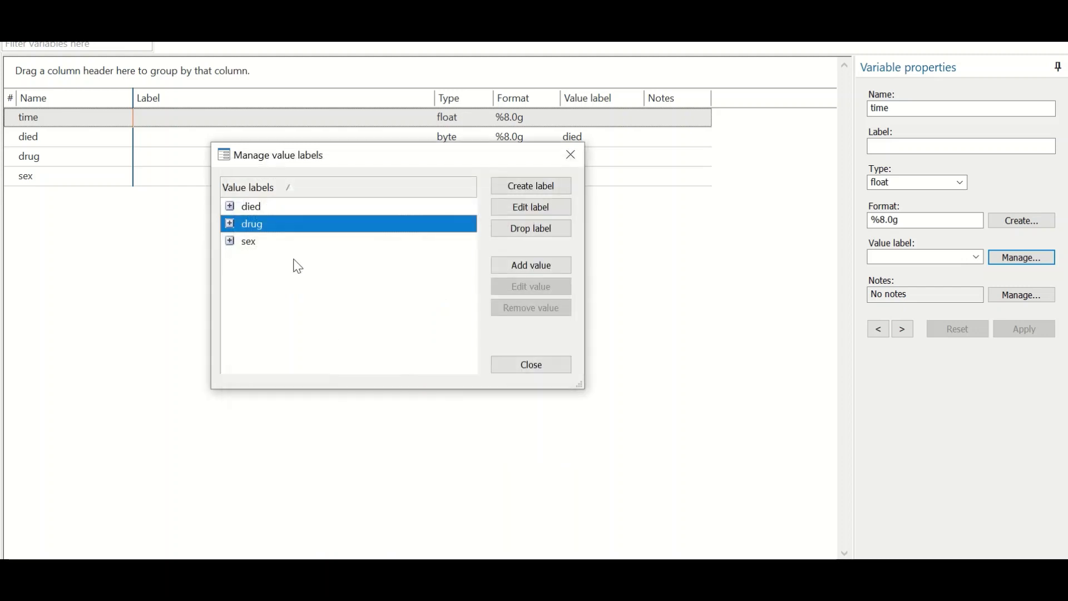
double_click(246, 242)
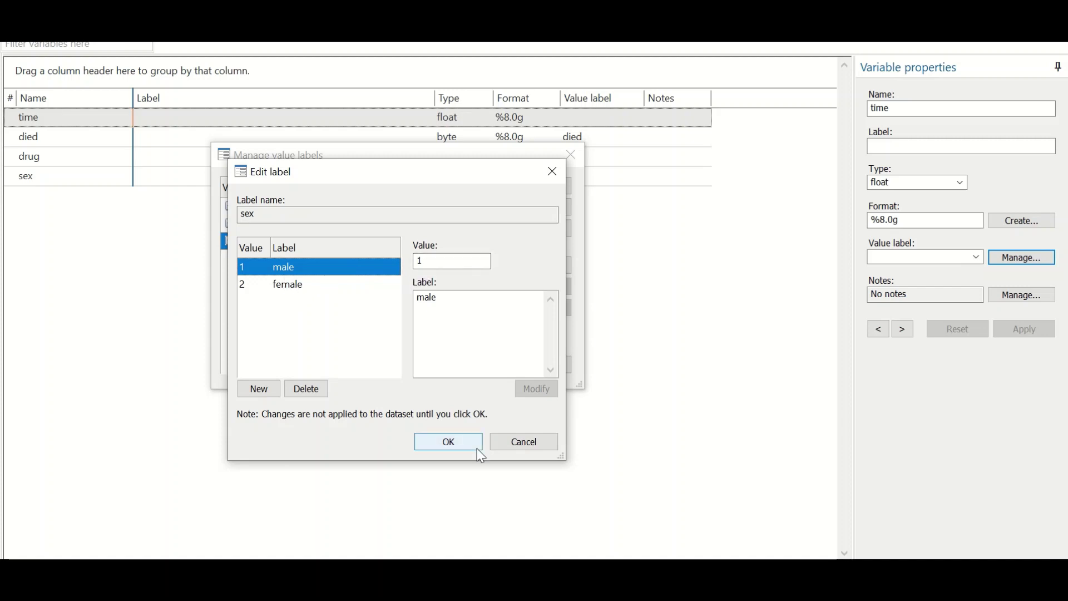
click(512, 440)
click(531, 364)
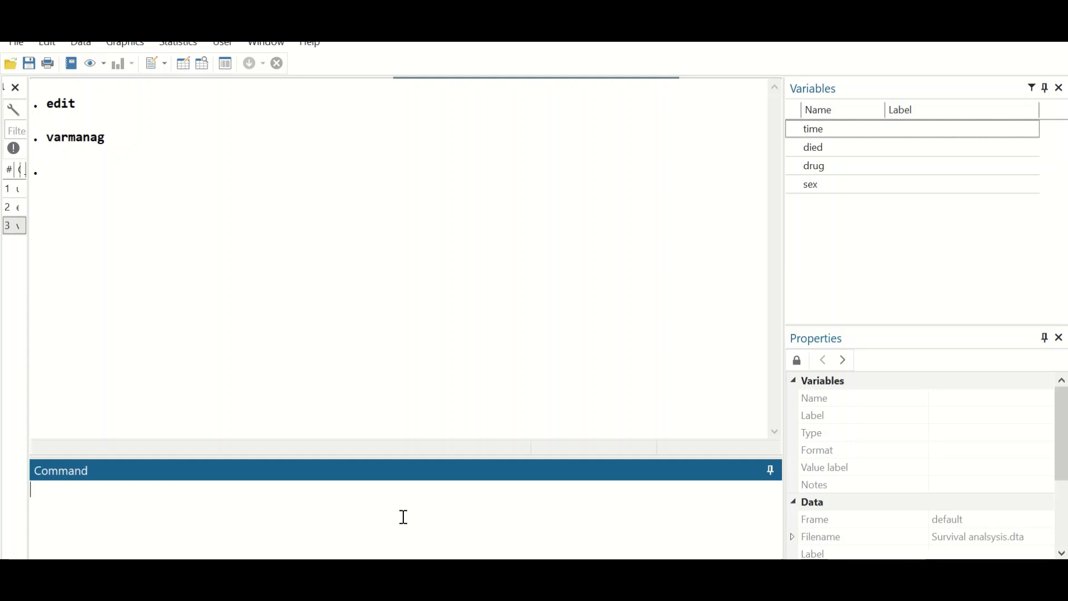
Declare the data as survival-time data with stset, using time as the time variable and died as the failure event
text(stset time, fail)
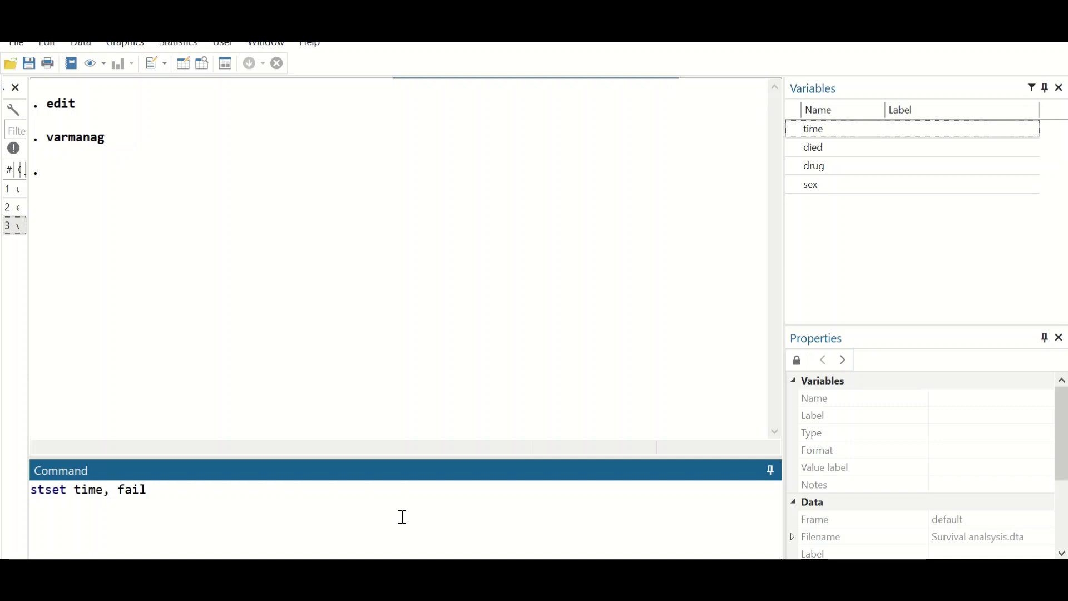
text((died))
key(Return)
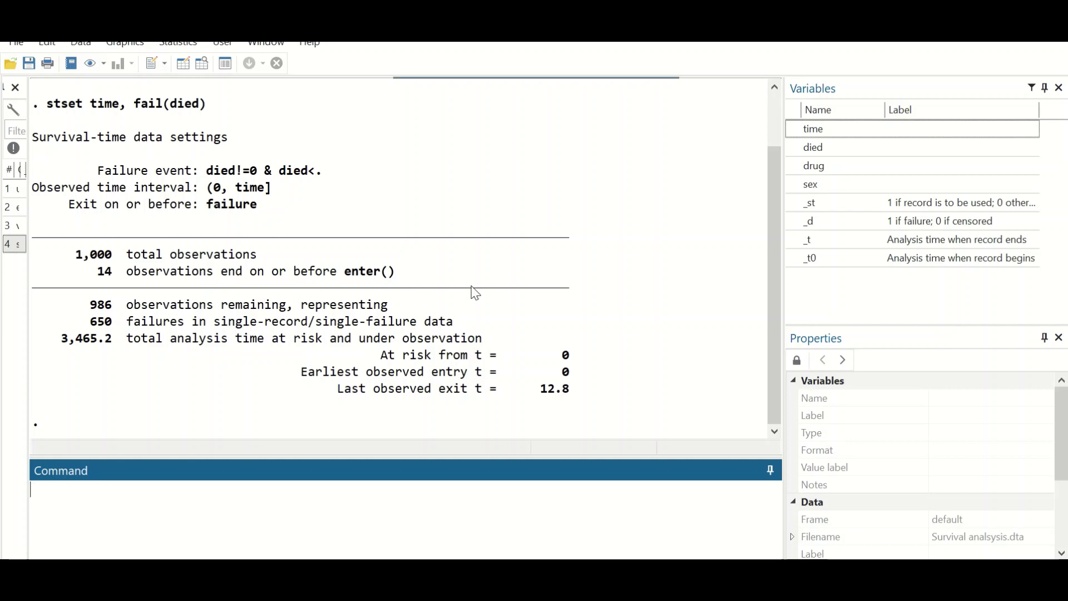
Describe the dataset and review the survival variables _st, _d, _t and _t0 in the Data Editor
text(desc)
key(Return)
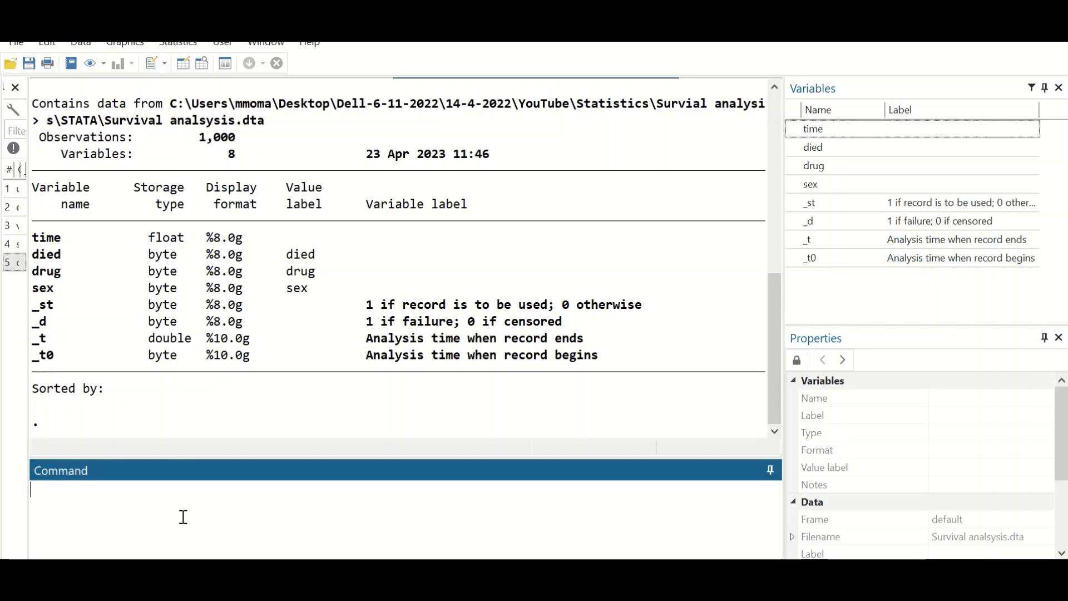
text(edit)
key(Return)
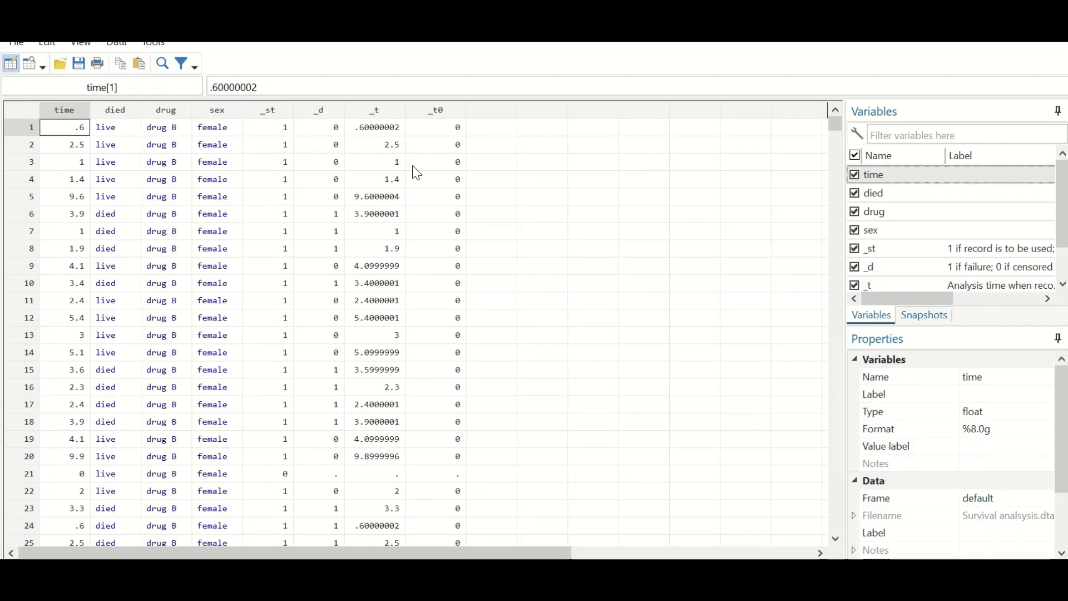
key(alt+Tab)
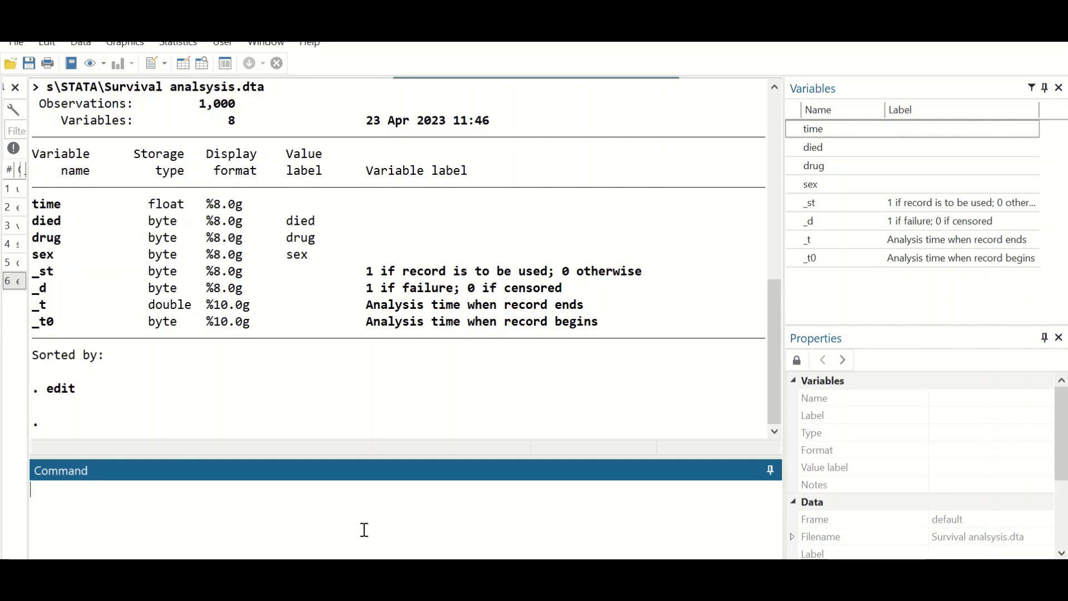
List time, died, _d and _t for observations 1 to 10
text(list time died _)
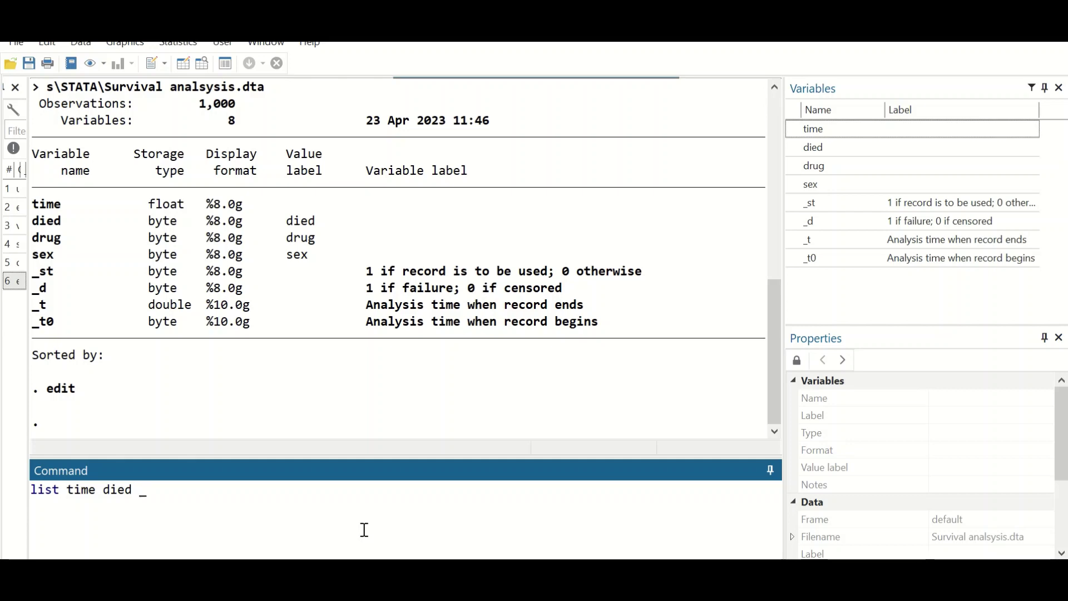
text(d)
text(in 1/10)
key(Return)
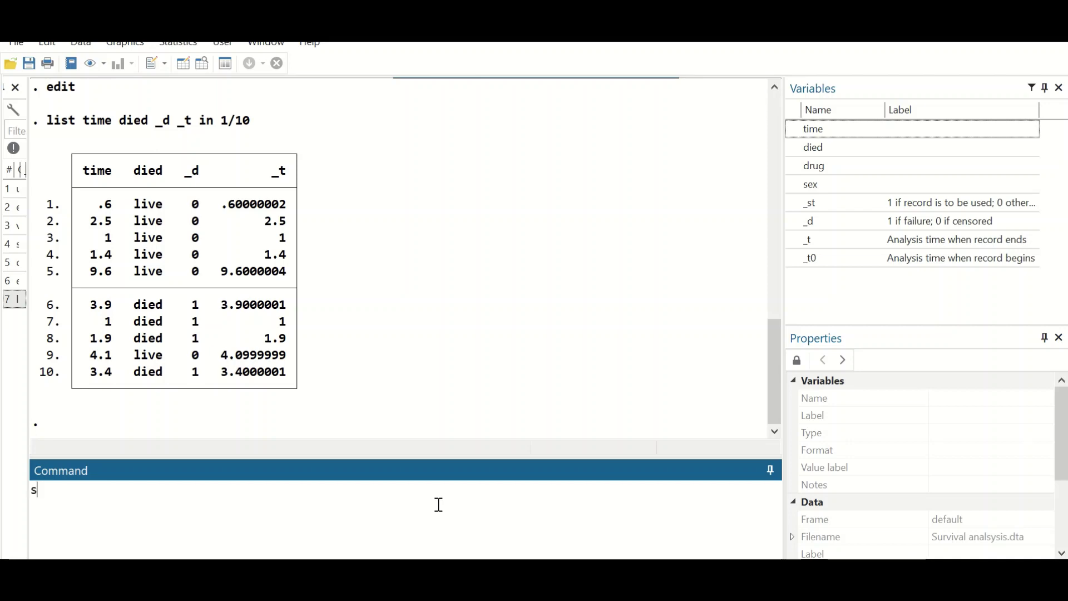
Summarize the survival-time data for the whole sample with stsum
text(sum)
key(Return)
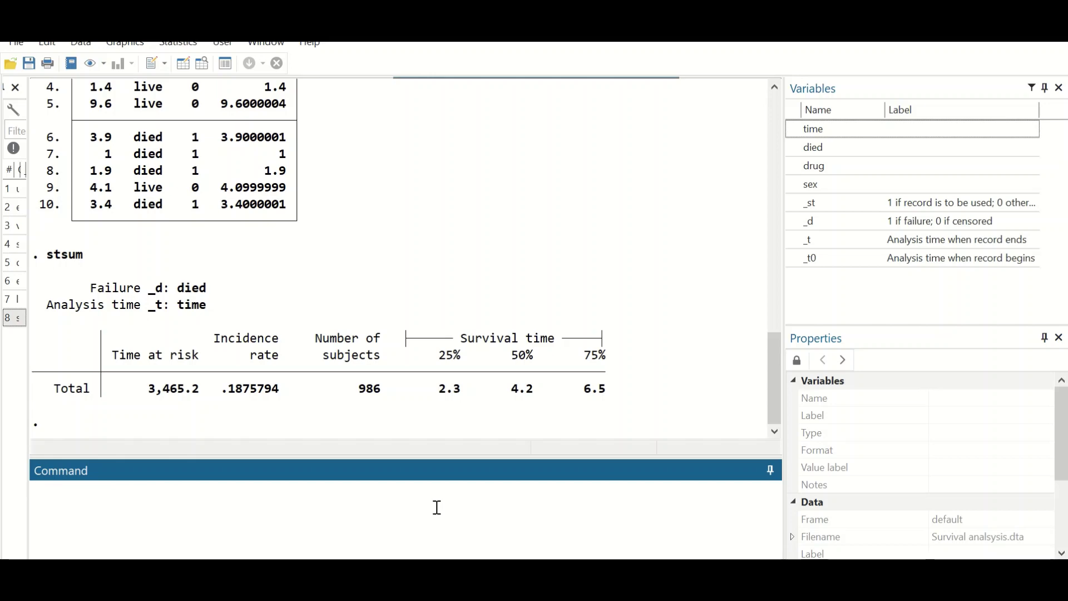
Summarize the survival-time data with stsum grouped by sex, and again grouped by drug
text(sum, by(sex))
key(Return)
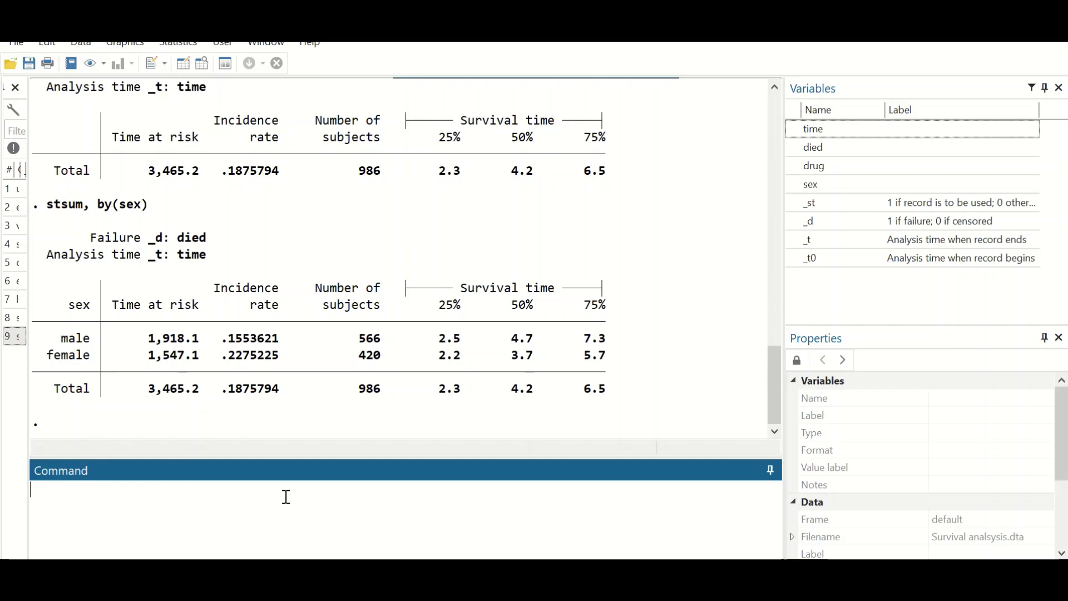
text(sum, by(drug))
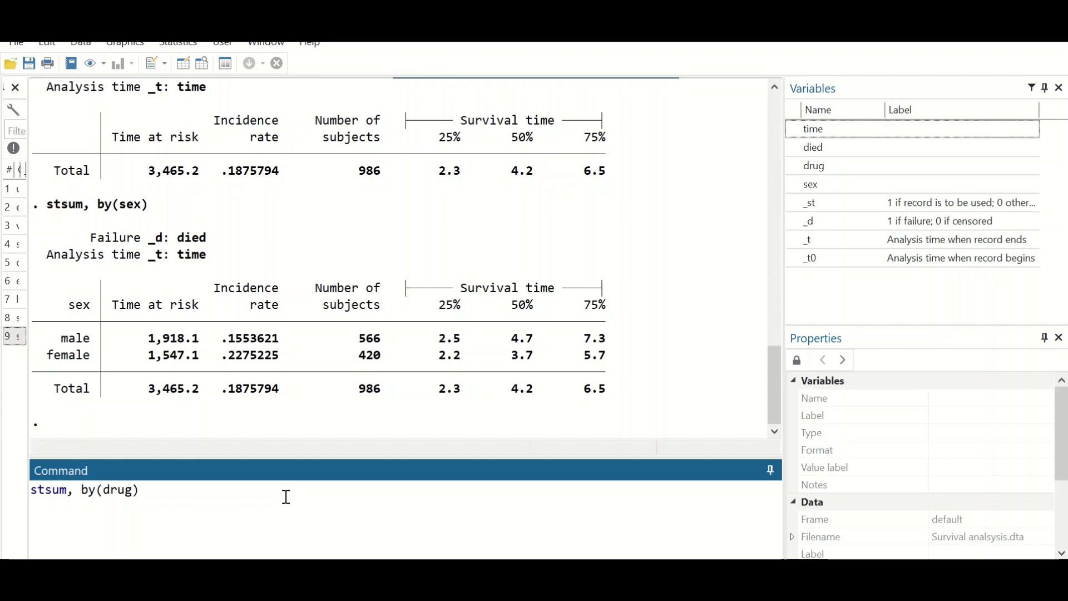
key(Return)
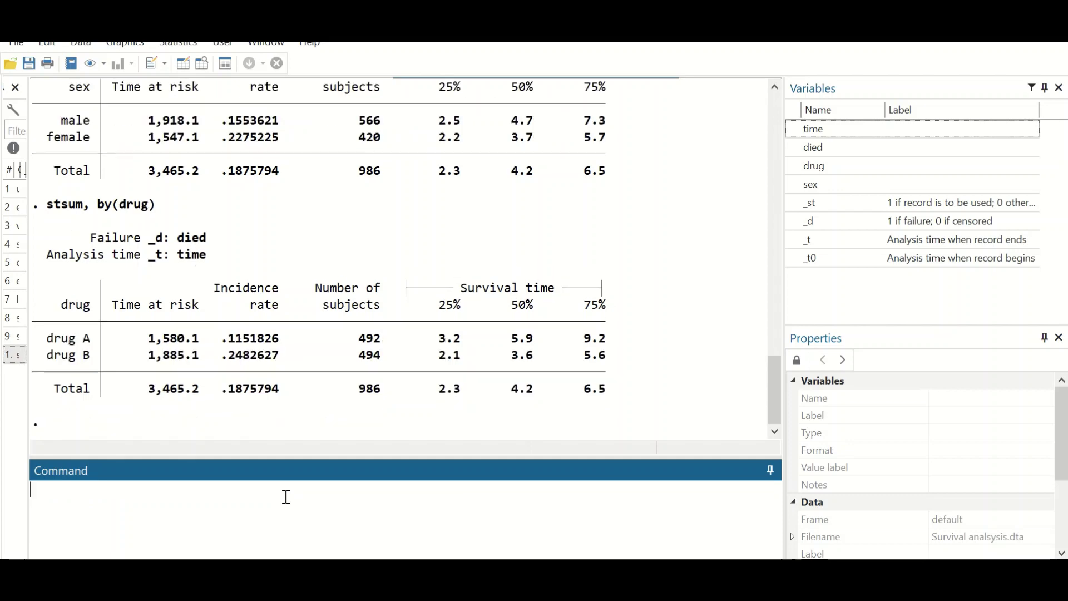
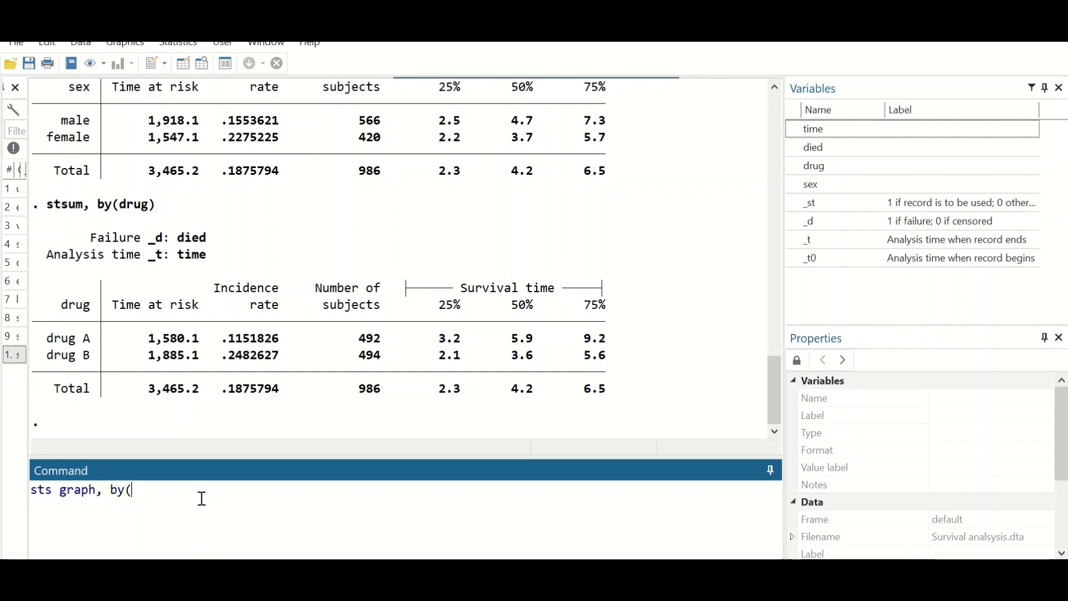
Plot Kaplan–Meier survival curves grouped by sex with sts graph
text((sex))
key(Return)
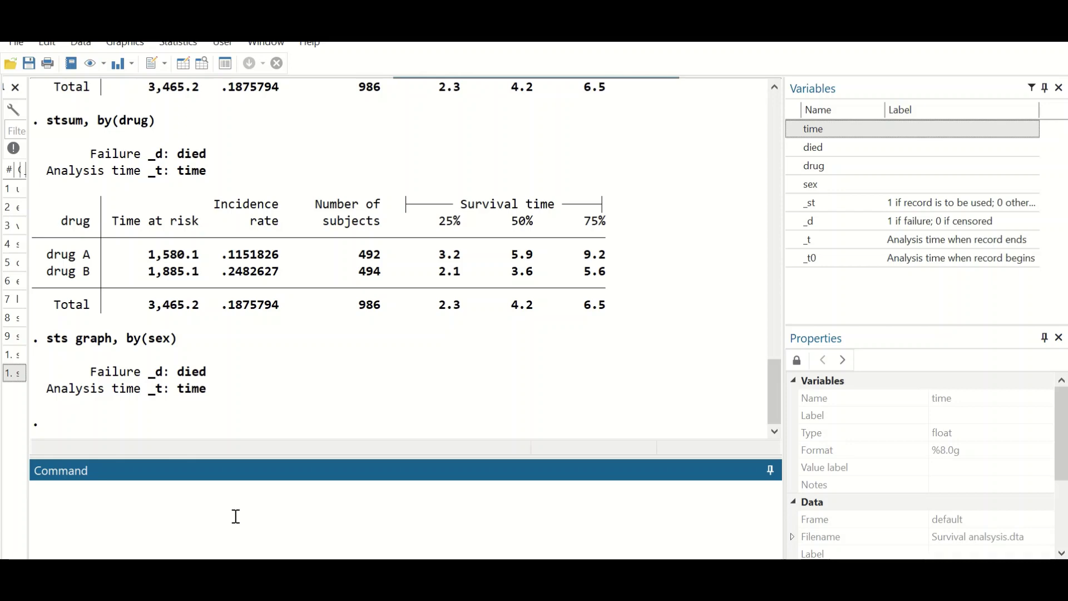
Plot Kaplan–Meier survival curves grouped by drug with sts graph and view the graph enlarged
text(st)
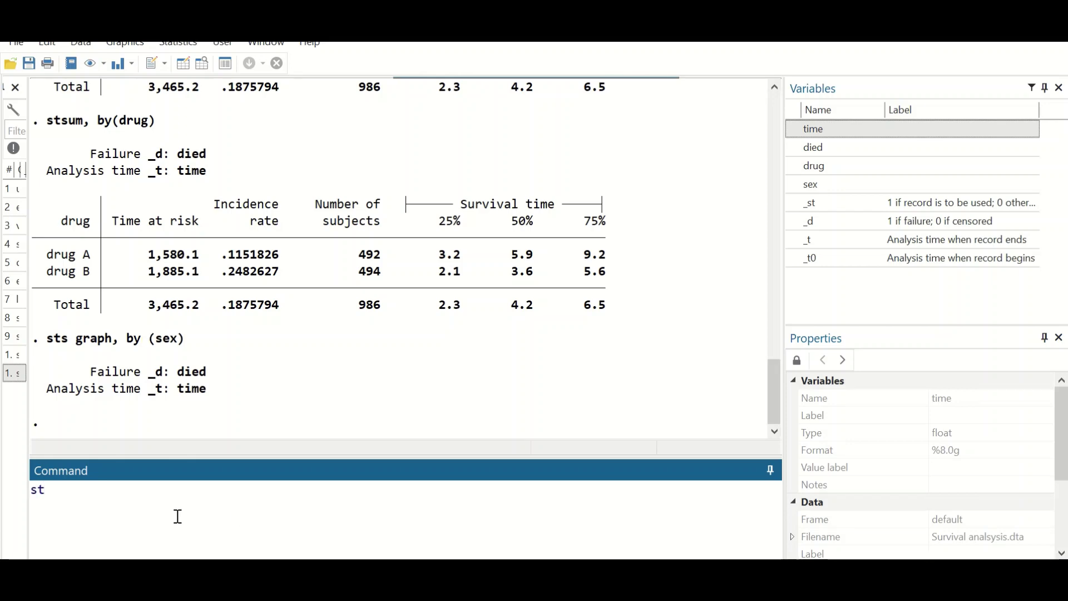
text(s gra)
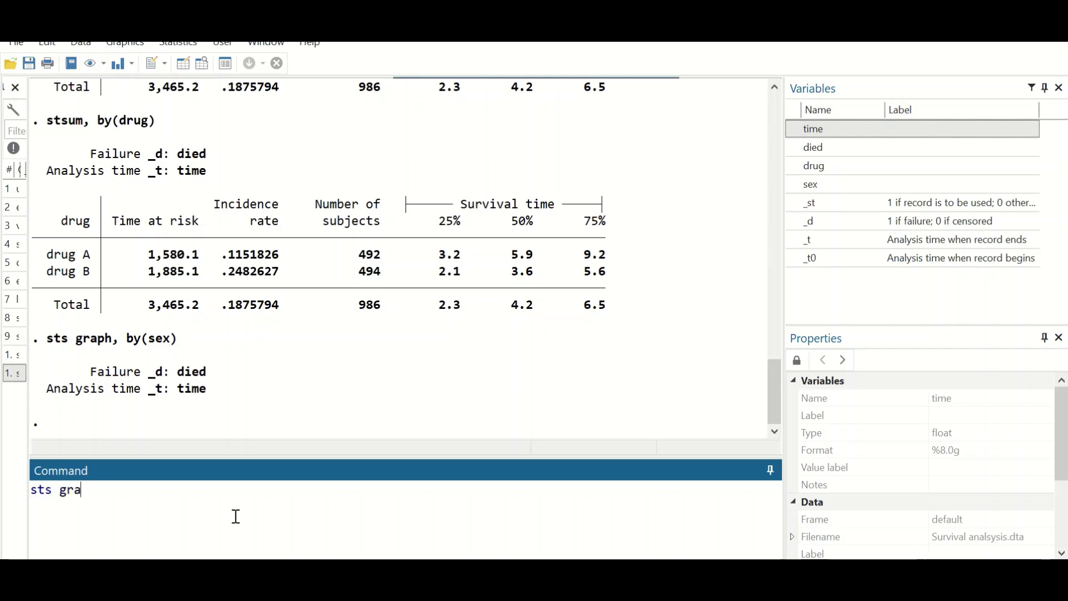
text(ph, by(drug))
key(Return)
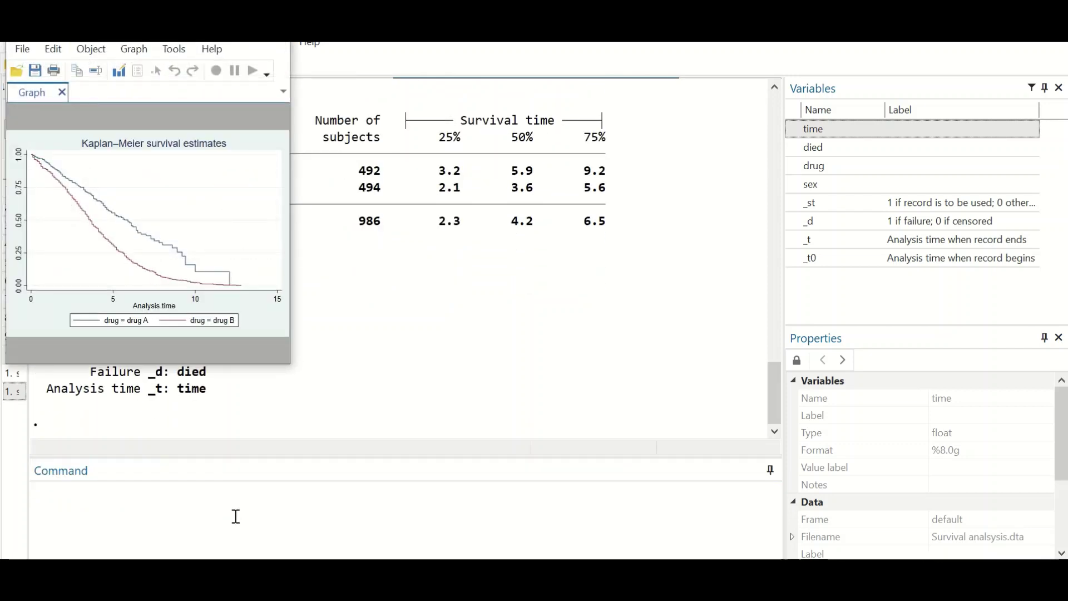
click(274, 62)
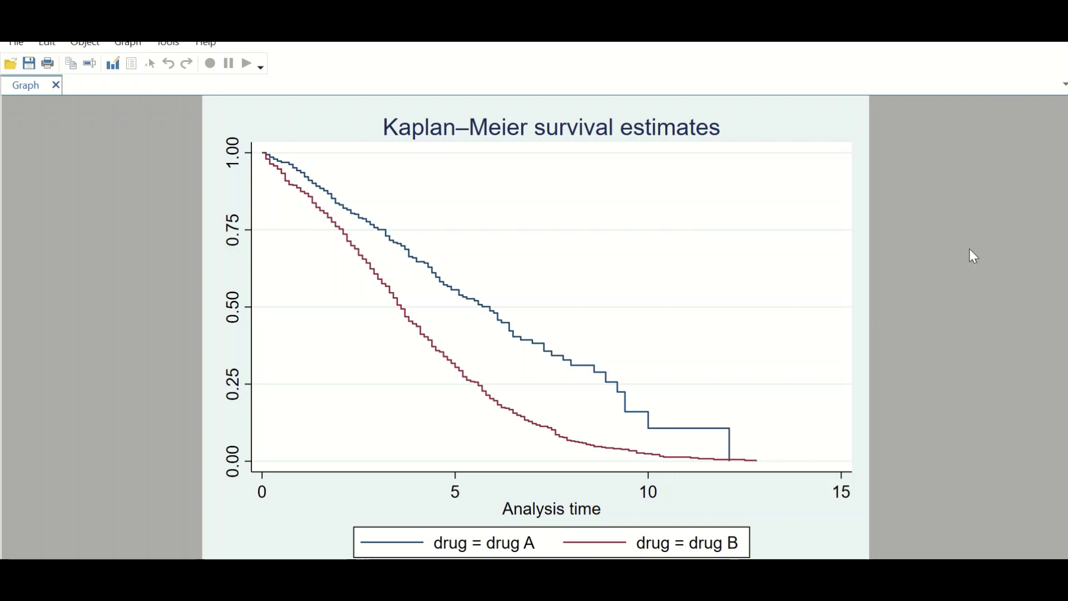
key(alt+Tab)
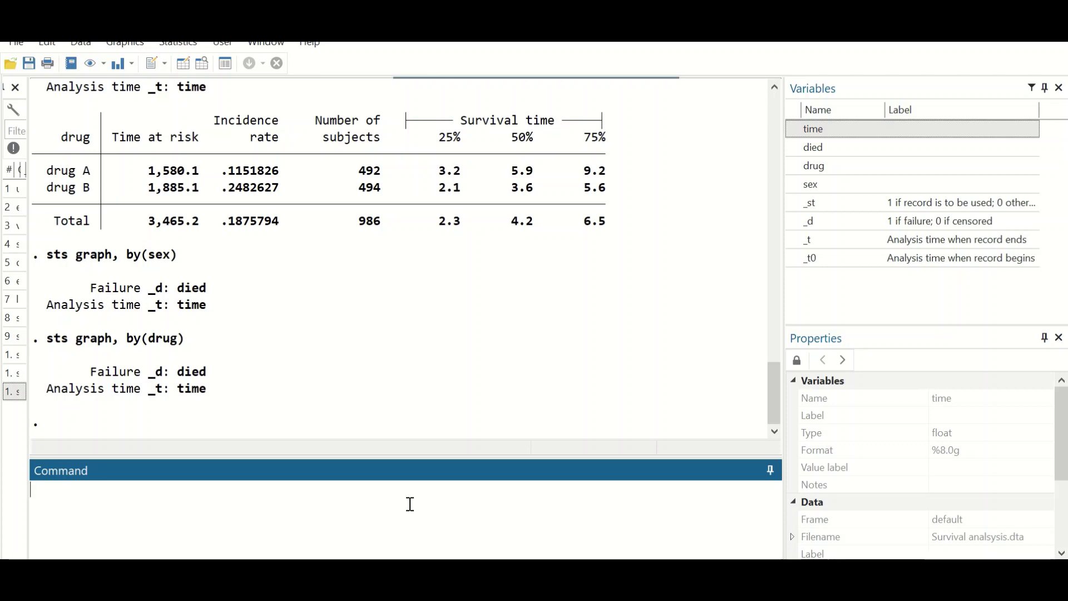
Run a log-rank test for equality of survivor functions across drug groups with sts test
text(sts)
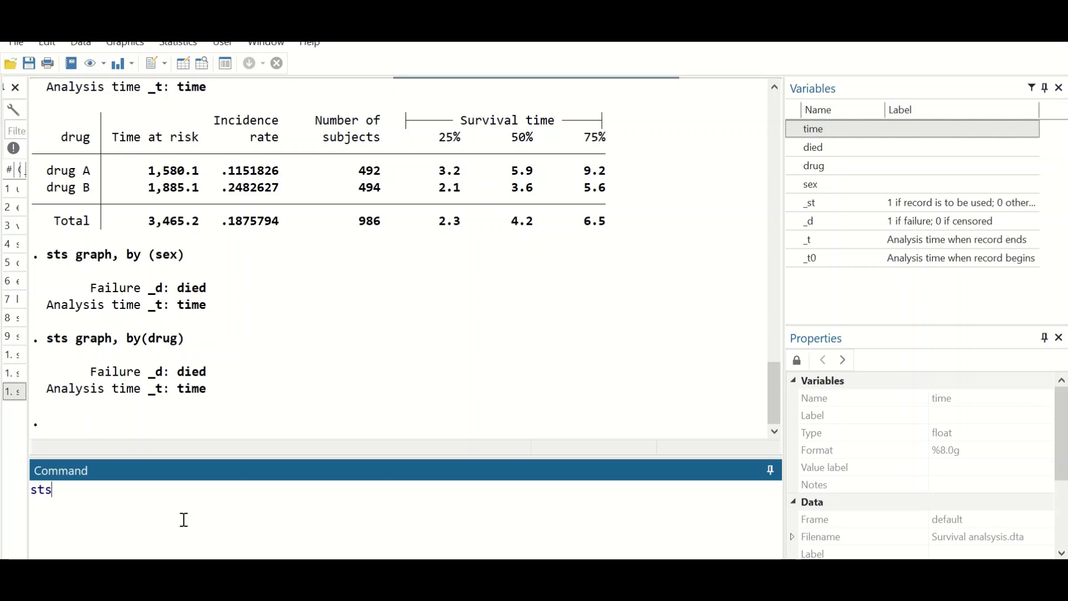
text( test )
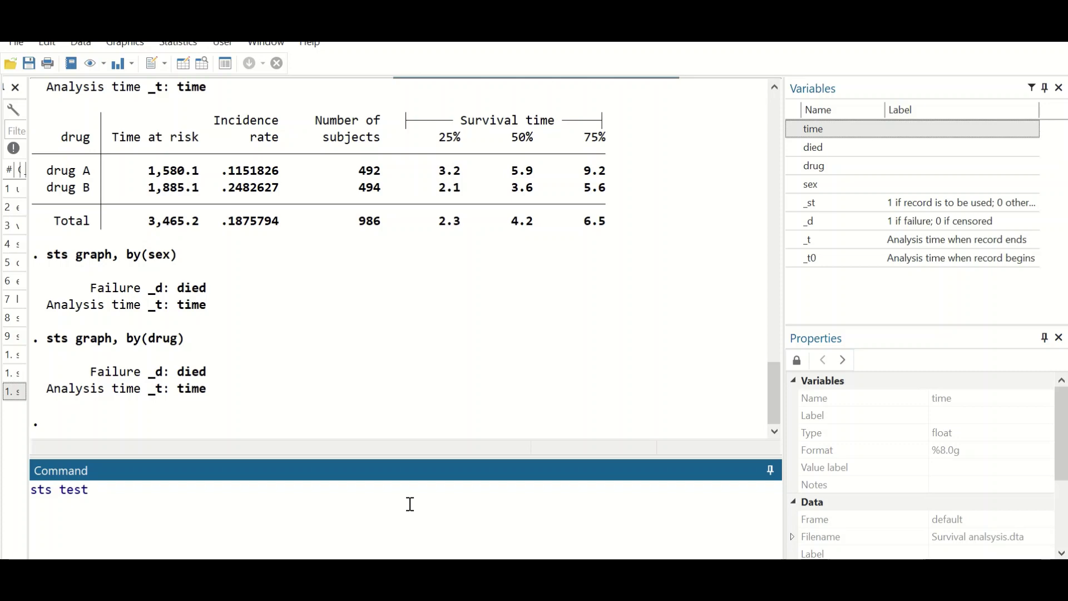
text(drug)
key(Return)
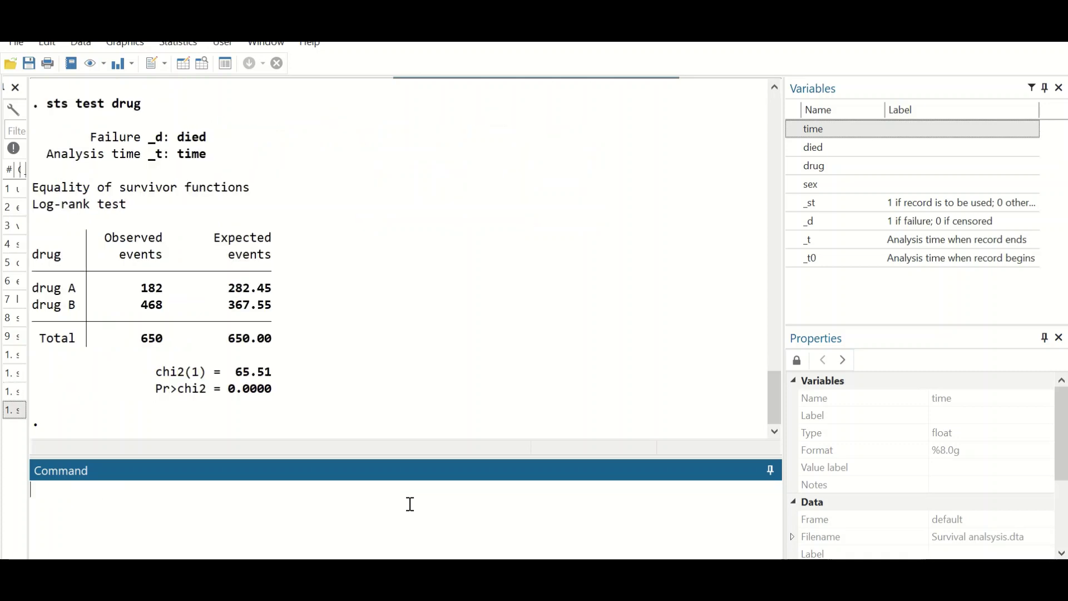